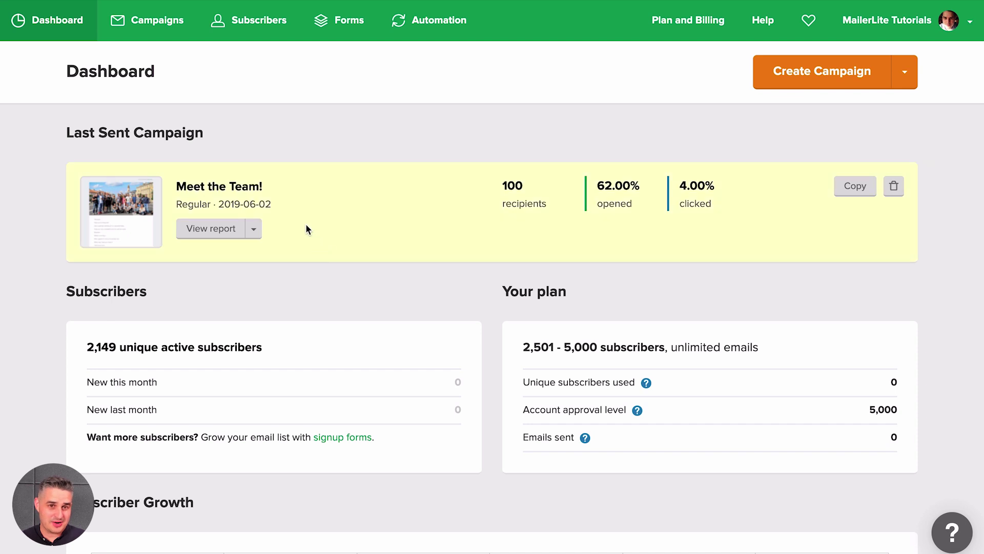
- Open the report for the sent Meet the Team! campaign from the Campaigns list
click(156, 21)
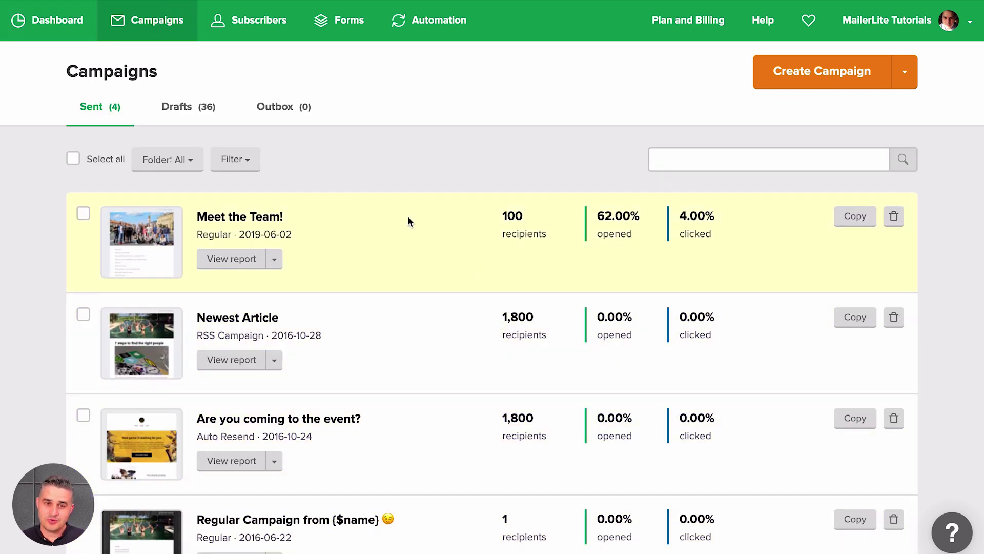
click(232, 261)
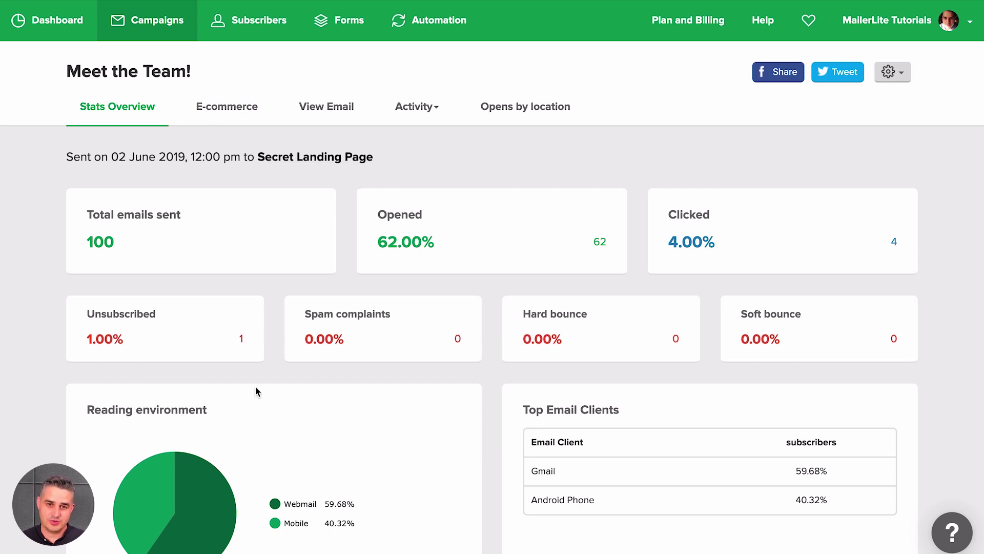
- Switch the Meet the Team! report to Subscriber activity, showing opens and clicks for all 100 recipients
click(418, 114)
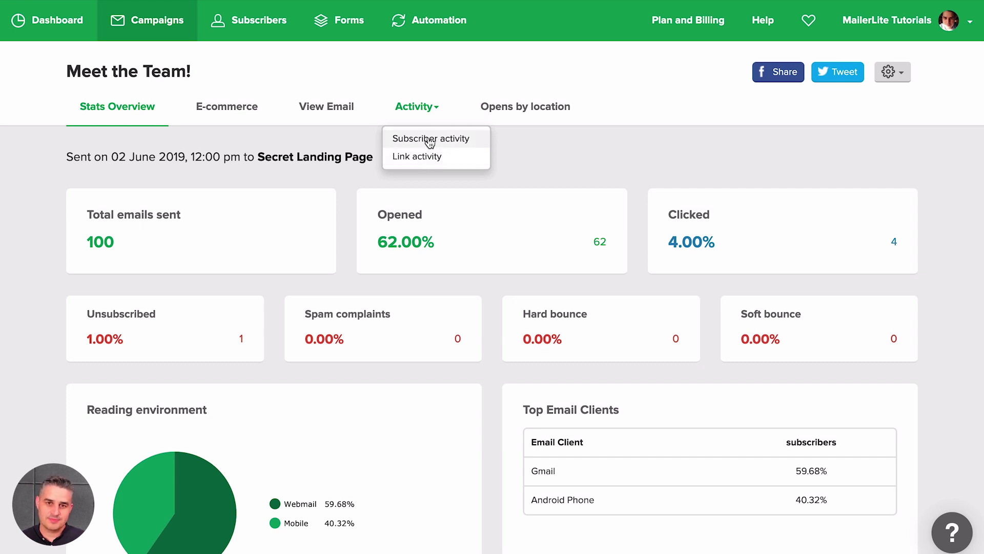
click(429, 143)
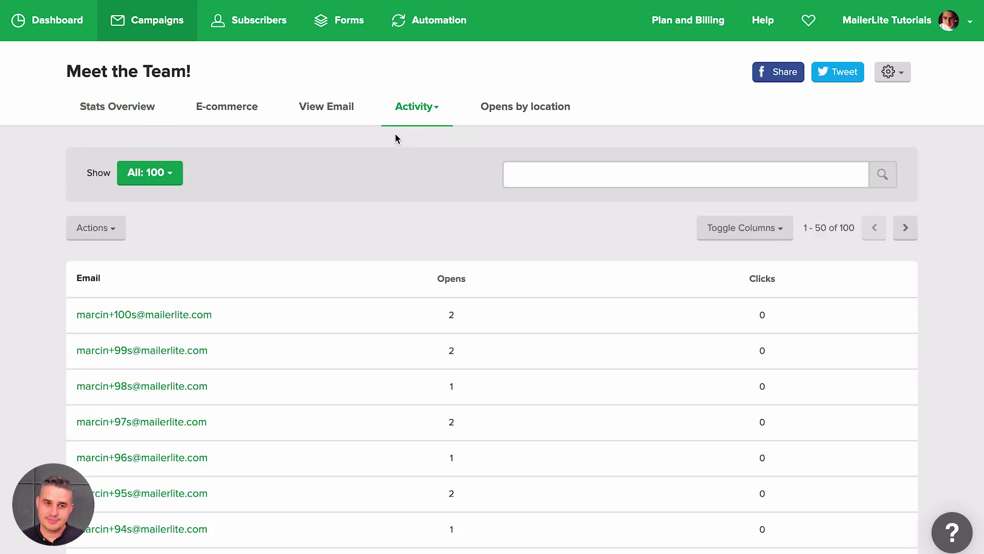
- Filter the activity list to the 38 unopened recipients and bring up Copy to group with its groups
click(156, 178)
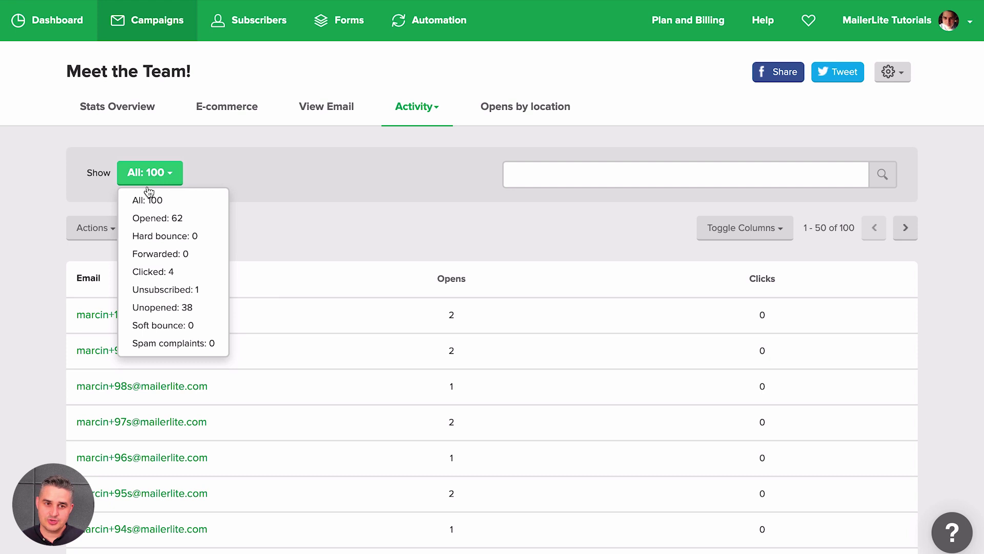
click(161, 308)
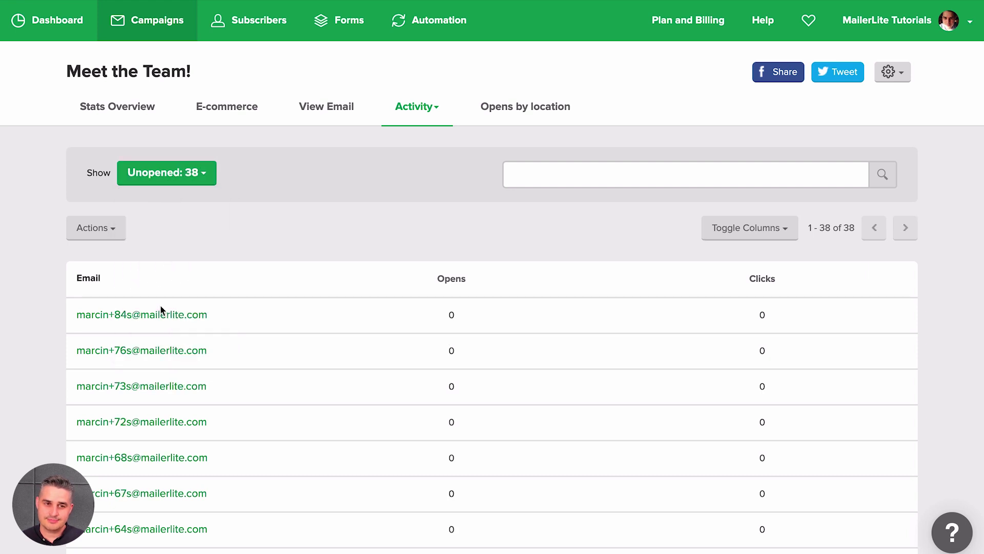
click(112, 234)
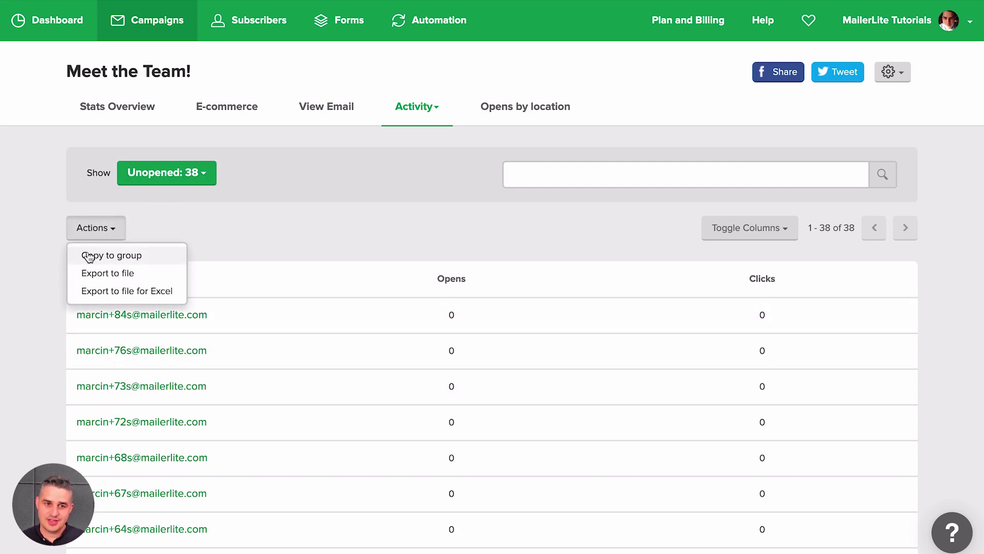
click(108, 256)
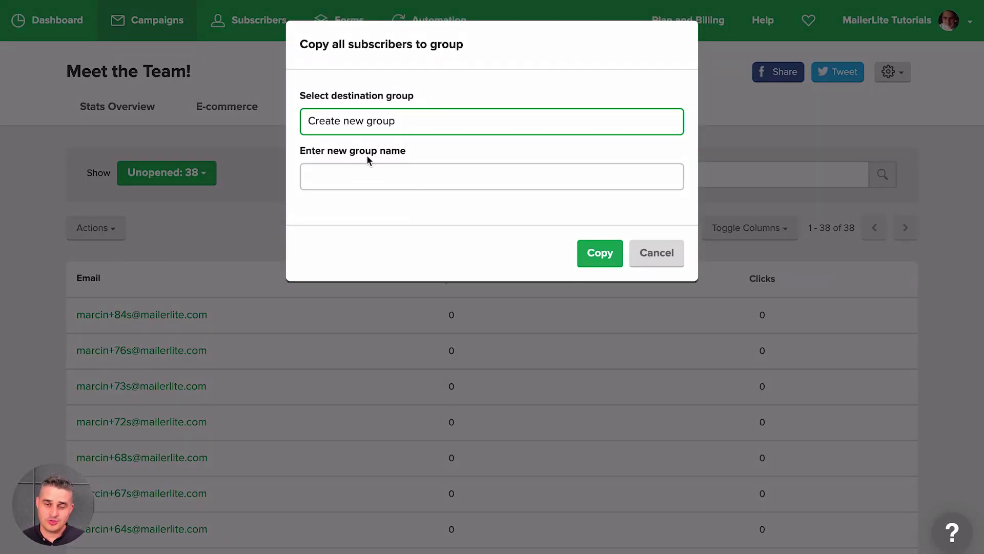
click(376, 125)
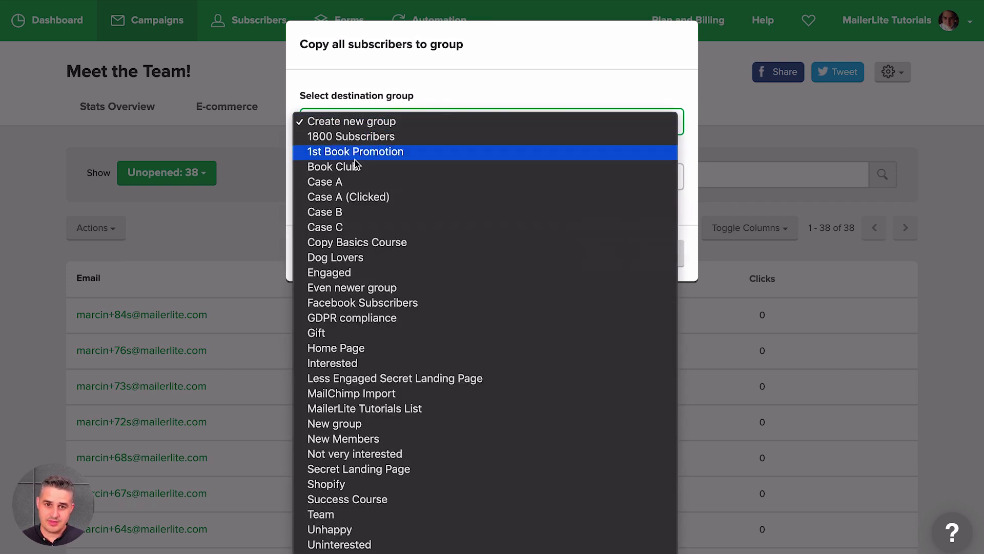
- Close the group list and cancel the Copy all subscribers to group dialog
click(526, 83)
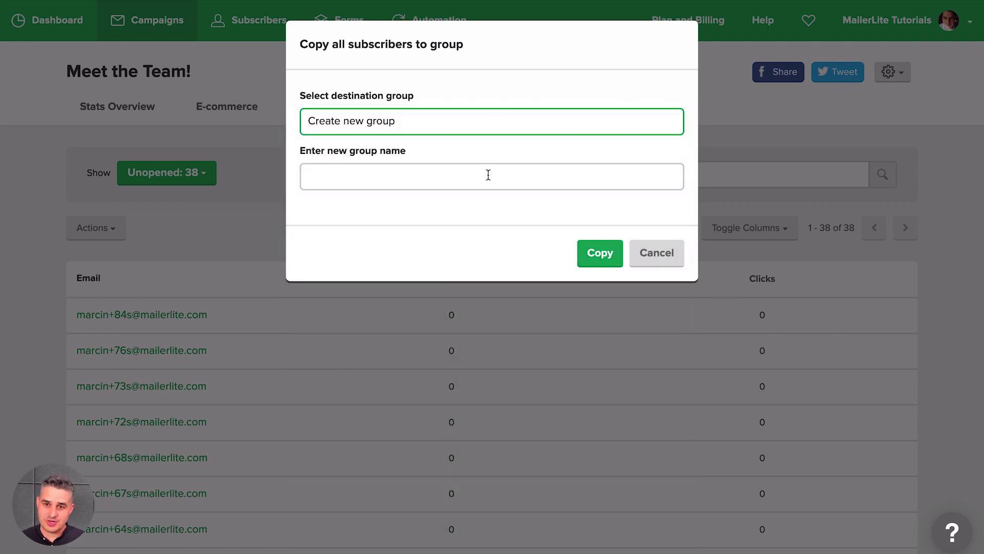
click(657, 253)
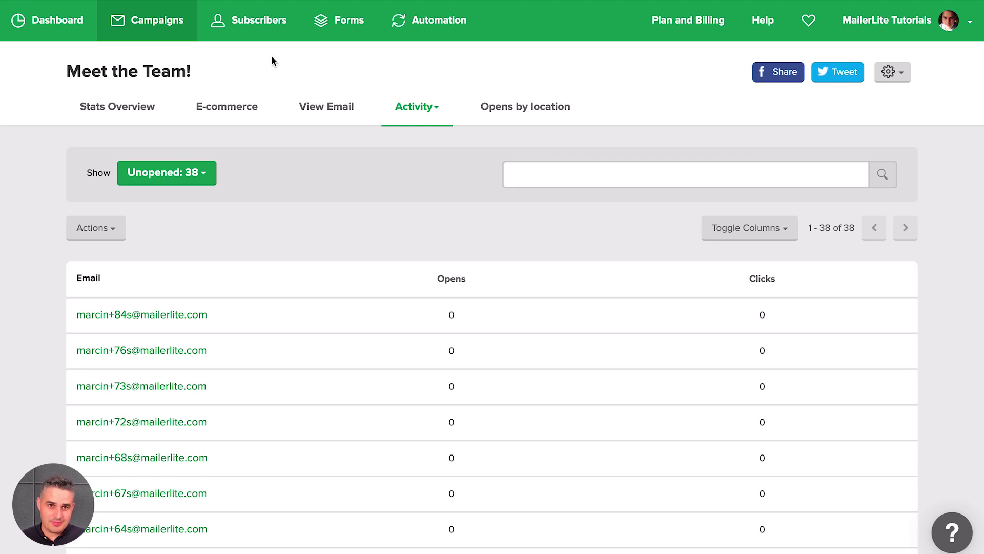
- Filter subscribers by Campaigns / Was not opened / Meet the Team! (2,088) and start a second condition
click(253, 24)
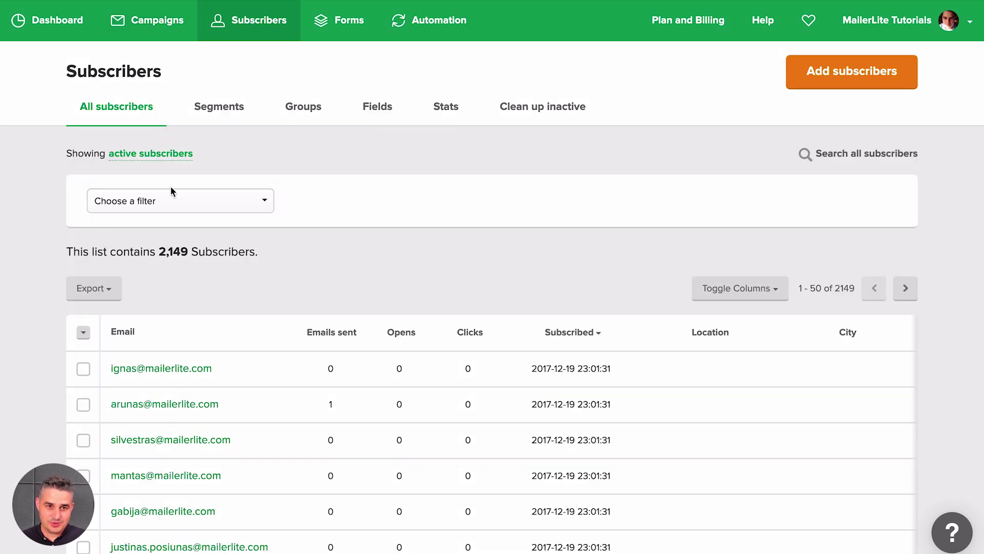
click(177, 202)
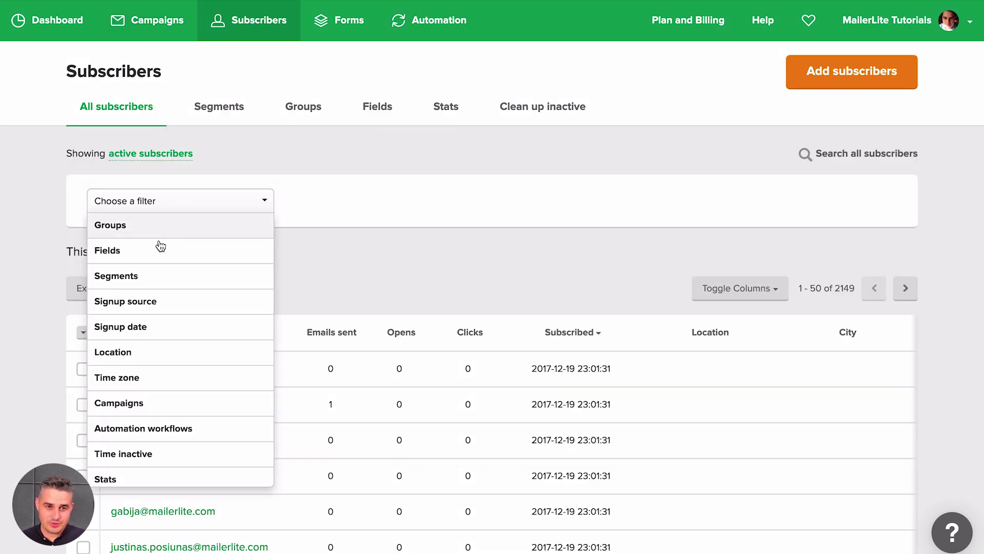
click(138, 401)
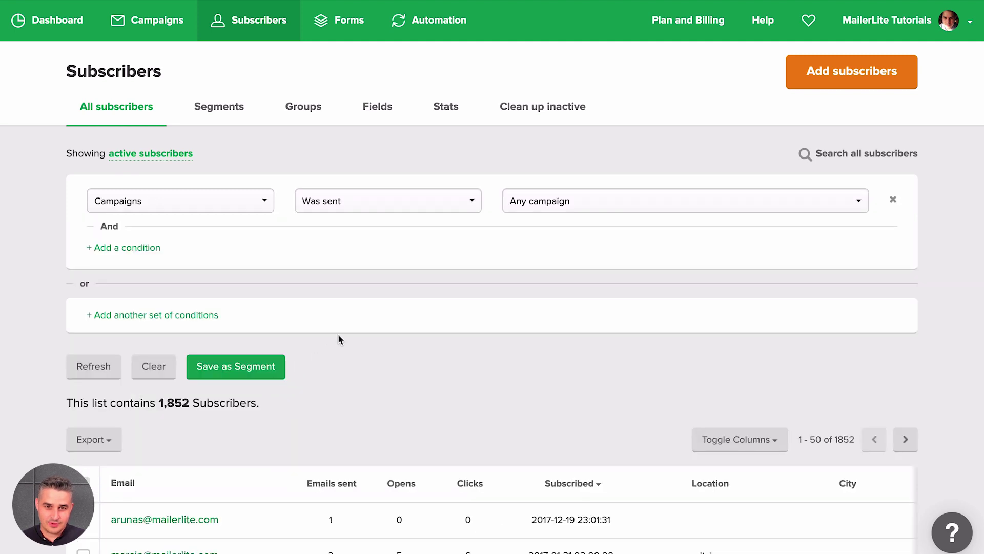
click(398, 208)
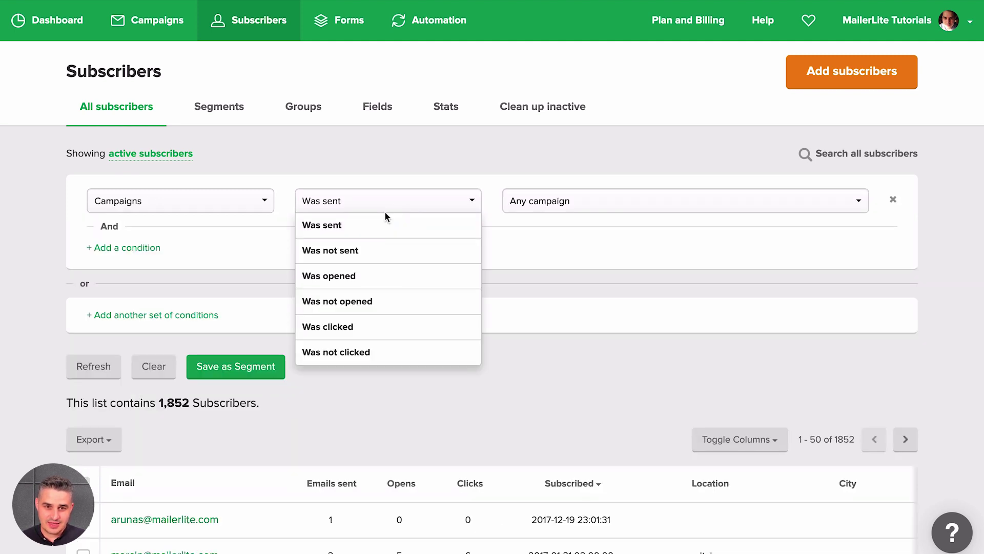
click(347, 302)
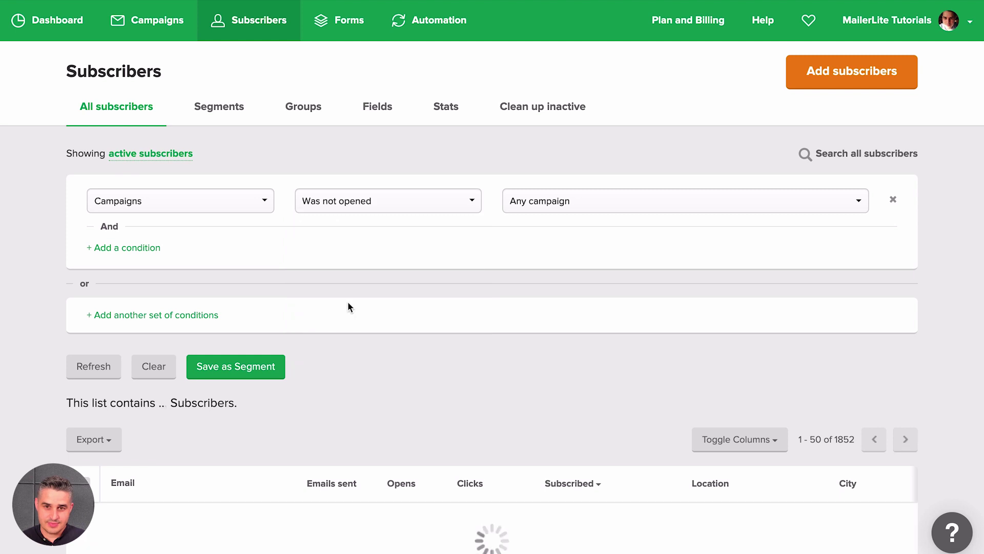
click(580, 203)
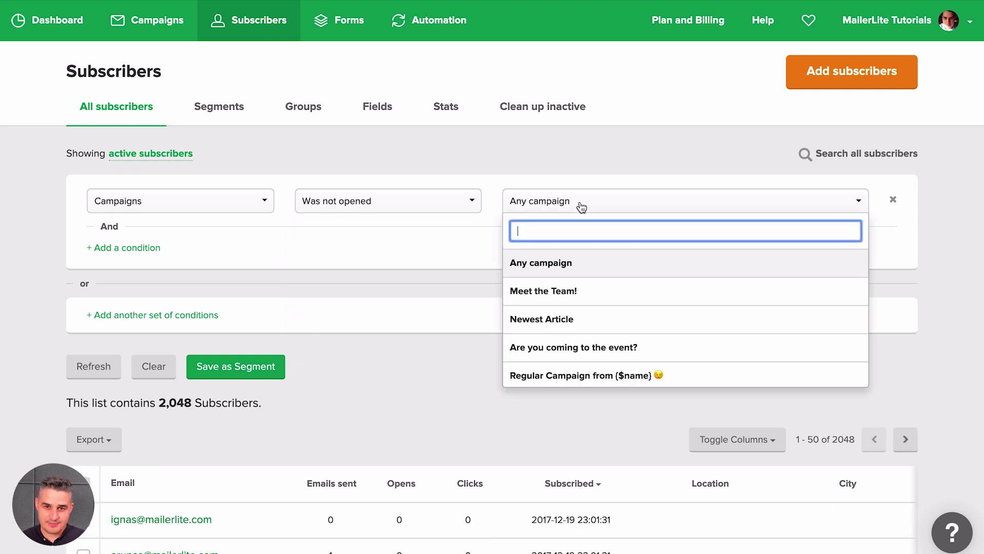
click(540, 292)
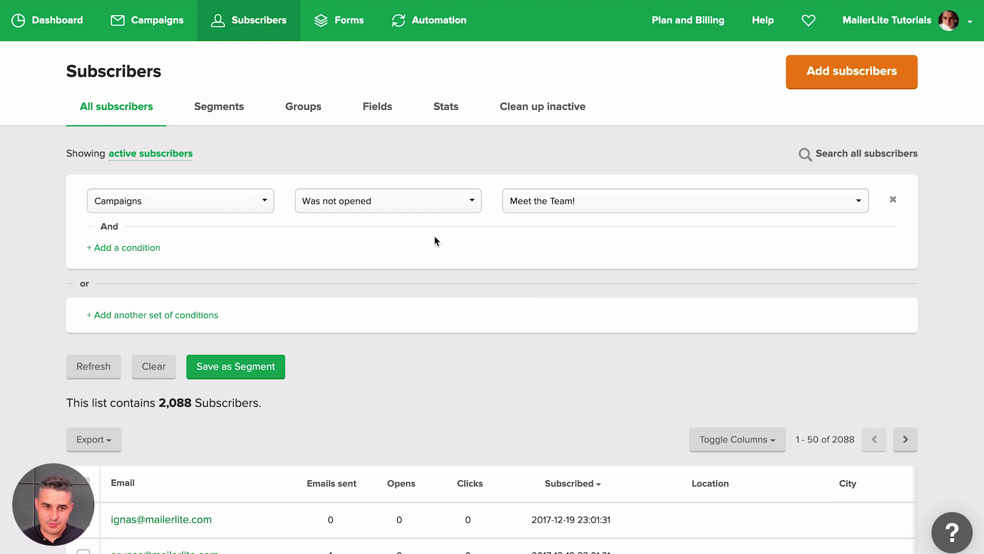
click(140, 249)
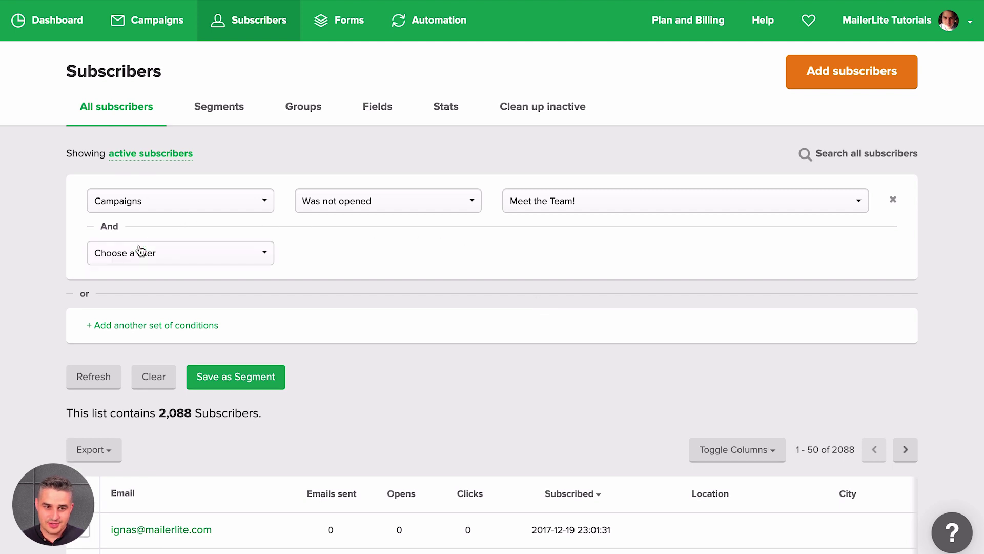
- Add a Secret Landing Page group condition (39 subscribers) and cancel saving it as a segment
click(140, 251)
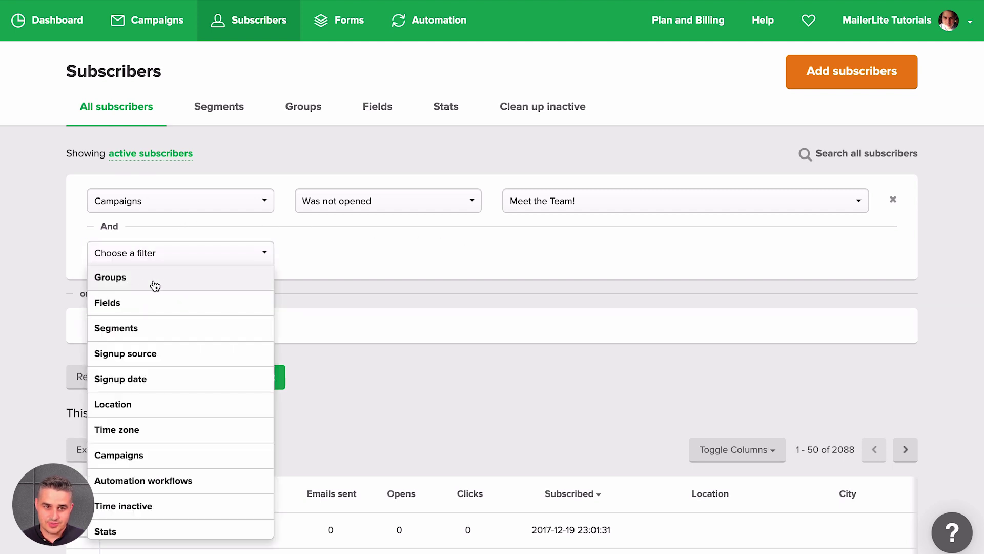
click(155, 281)
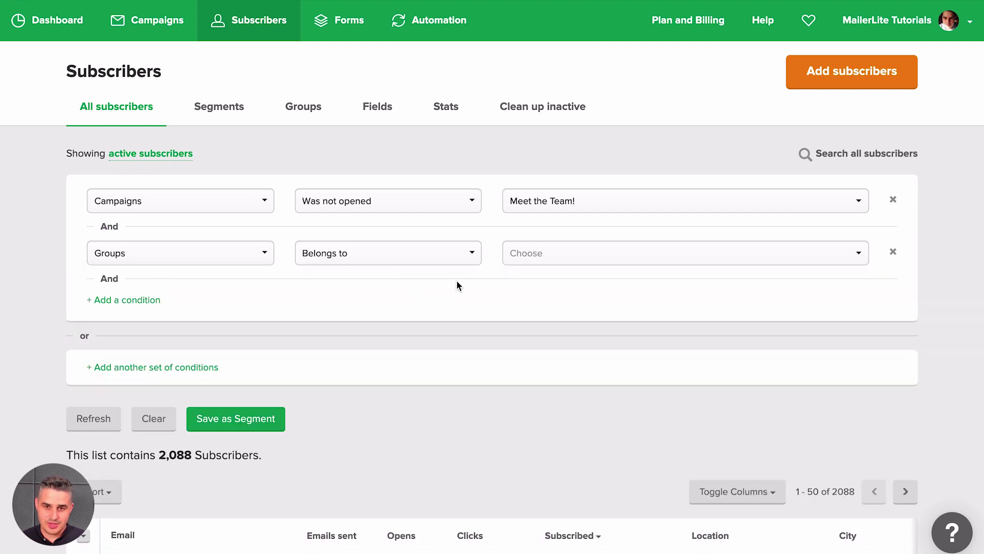
click(572, 257)
text(se)
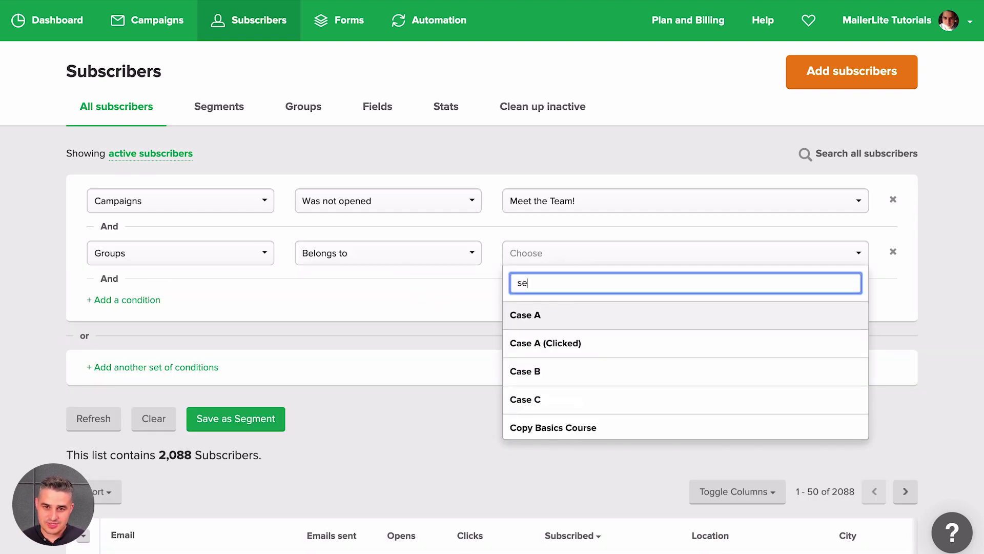
text(cre)
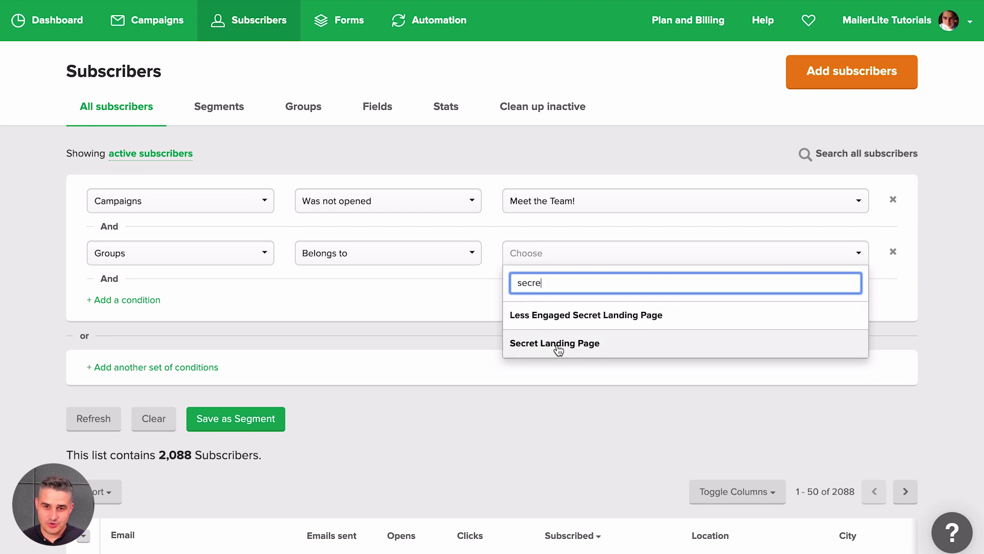
click(565, 347)
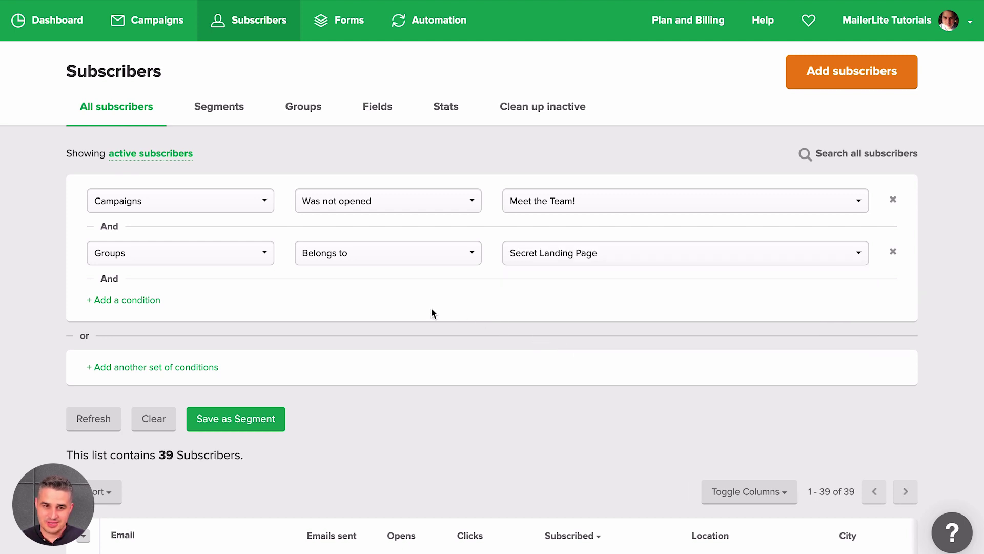
click(223, 418)
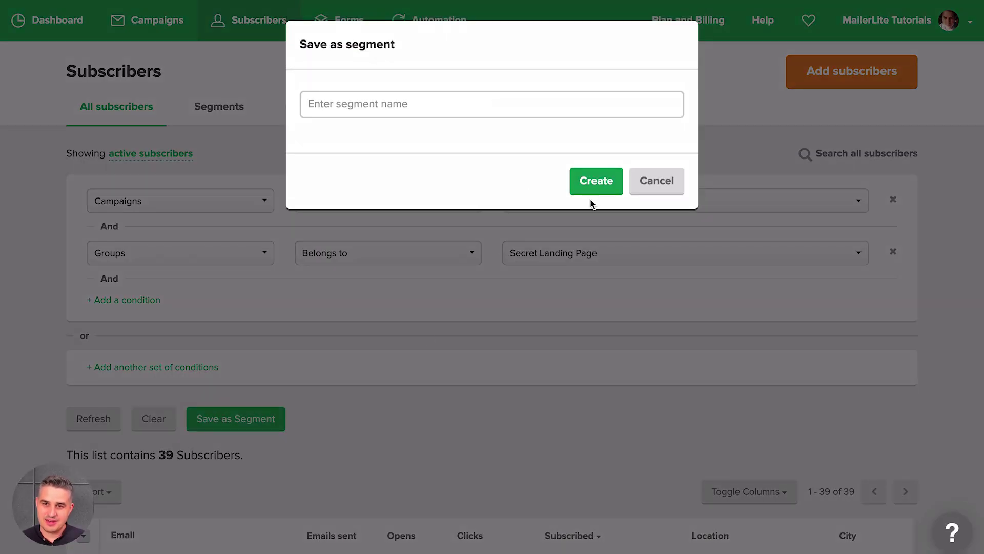
click(655, 181)
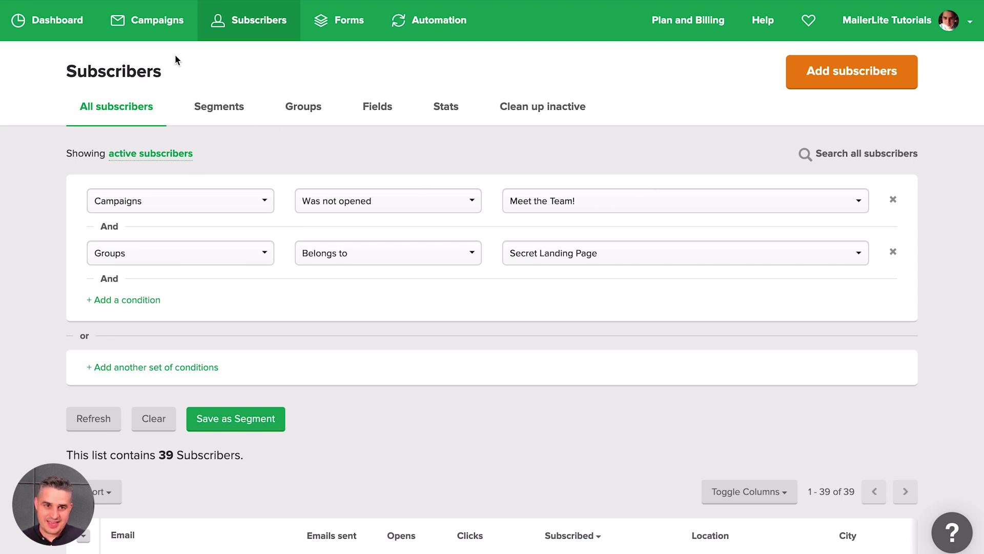
- Create a new regular campaign with subject 'Retargeted Campaign' and continue to content
click(152, 31)
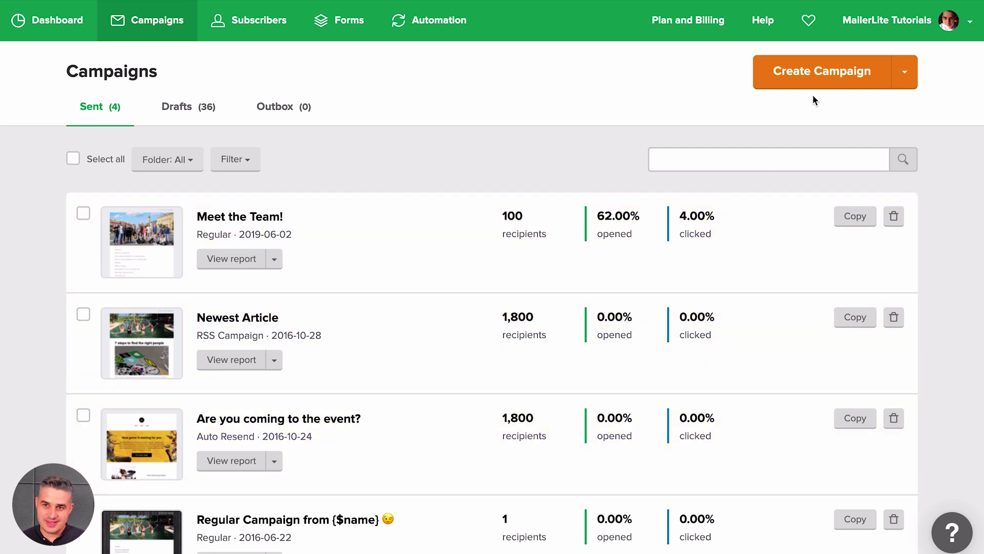
click(815, 79)
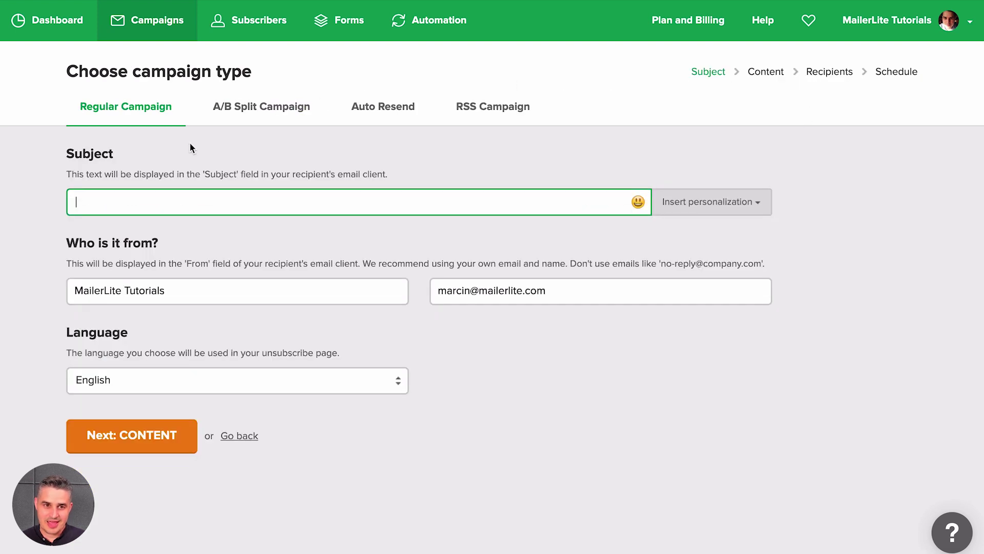
text(Retargeted Campaign)
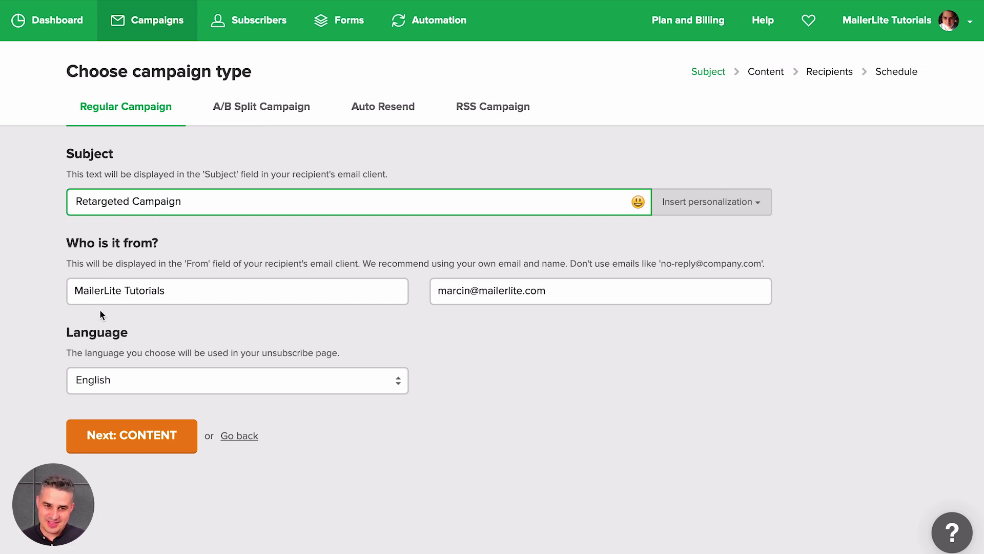
click(119, 438)
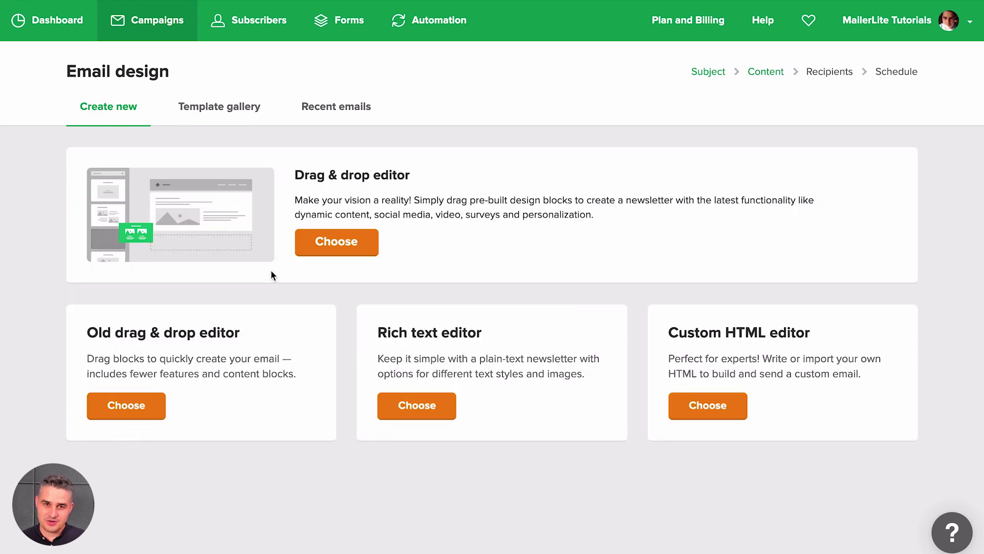
- Reuse the Meet the Team! email from Recent emails as content and open Advanced recipient filters
click(328, 114)
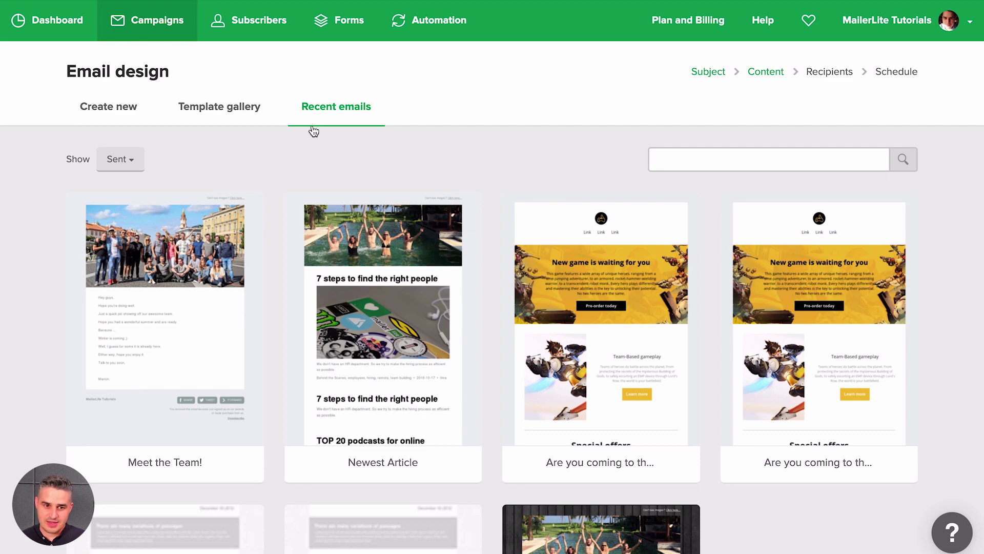
mouse_move(165, 324)
click(156, 336)
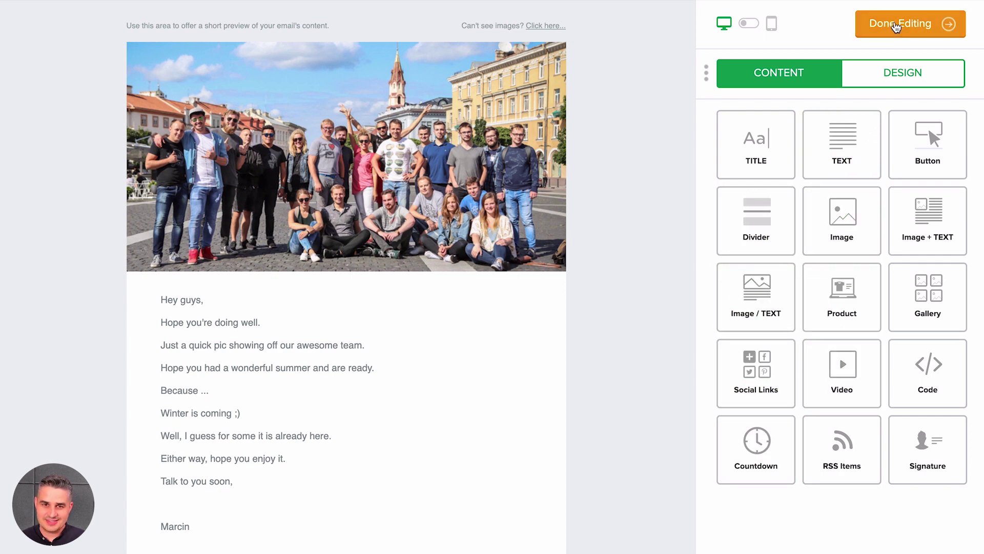
click(896, 27)
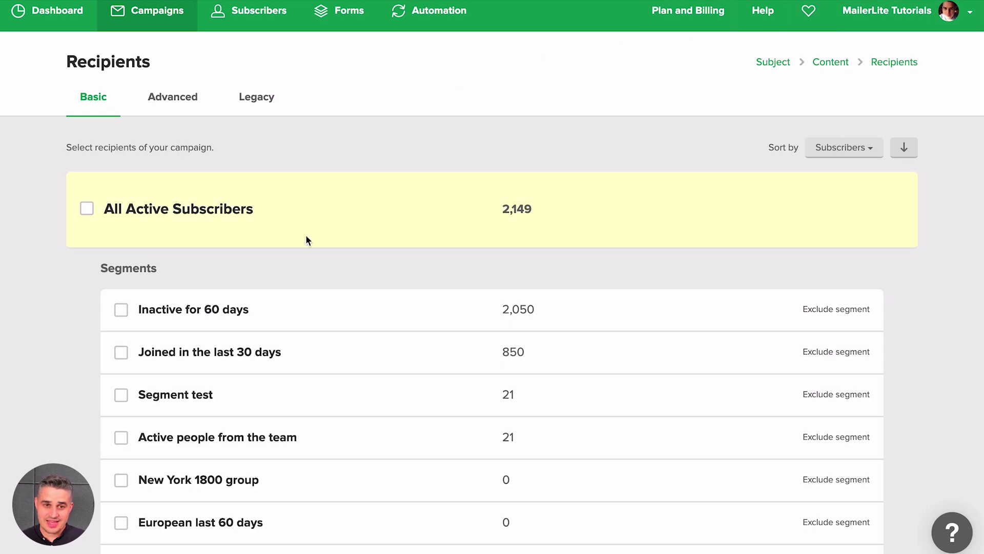
scroll(346, 341, down, 2)
scroll(345, 337, down, 10)
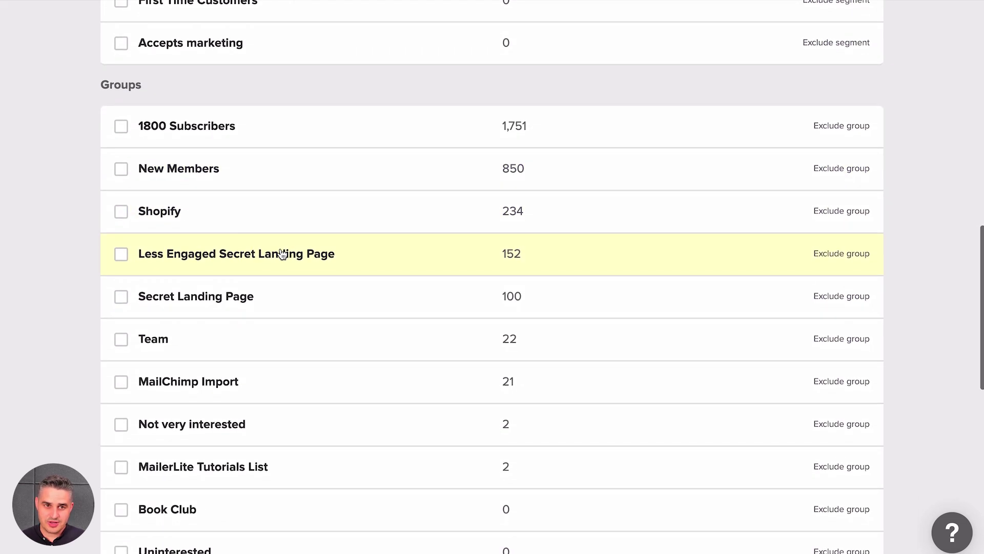
scroll(278, 249, up, 15)
click(180, 108)
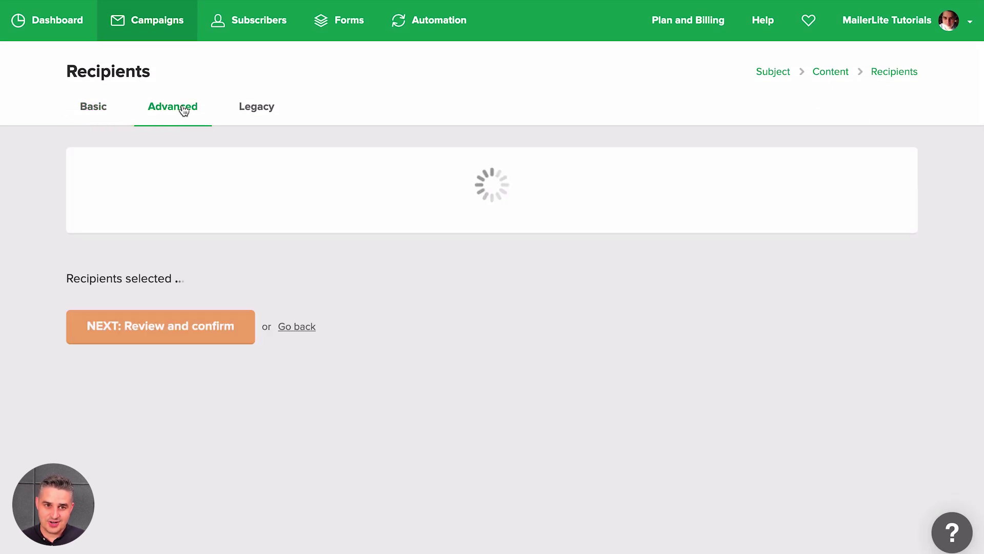
- Set the first recipient condition to Campaigns / Was not opened / Meet the Team!
click(144, 172)
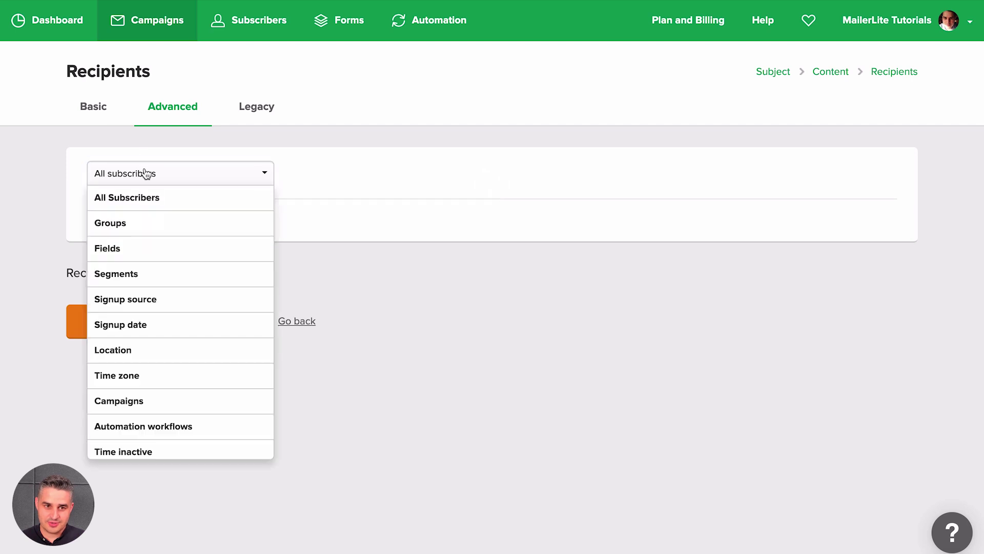
click(144, 401)
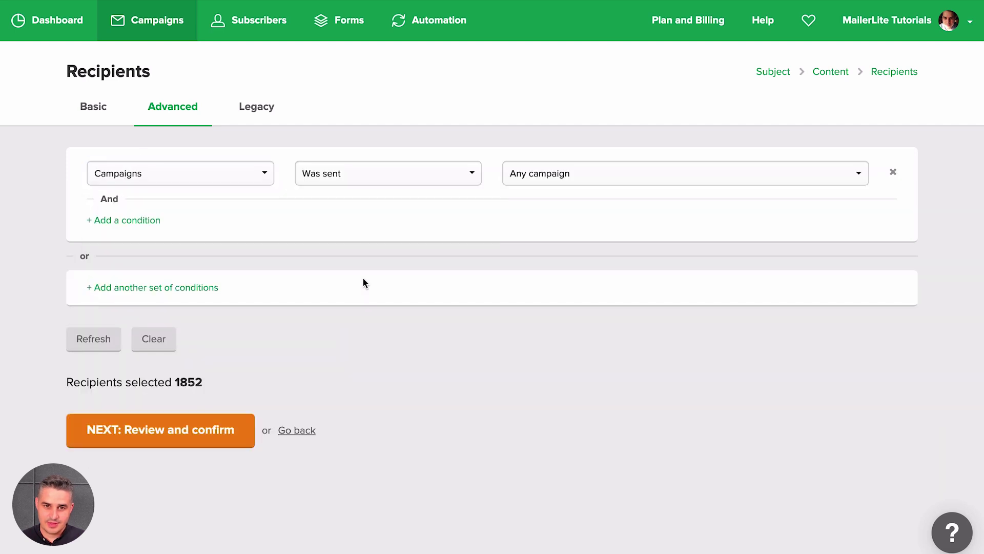
click(422, 175)
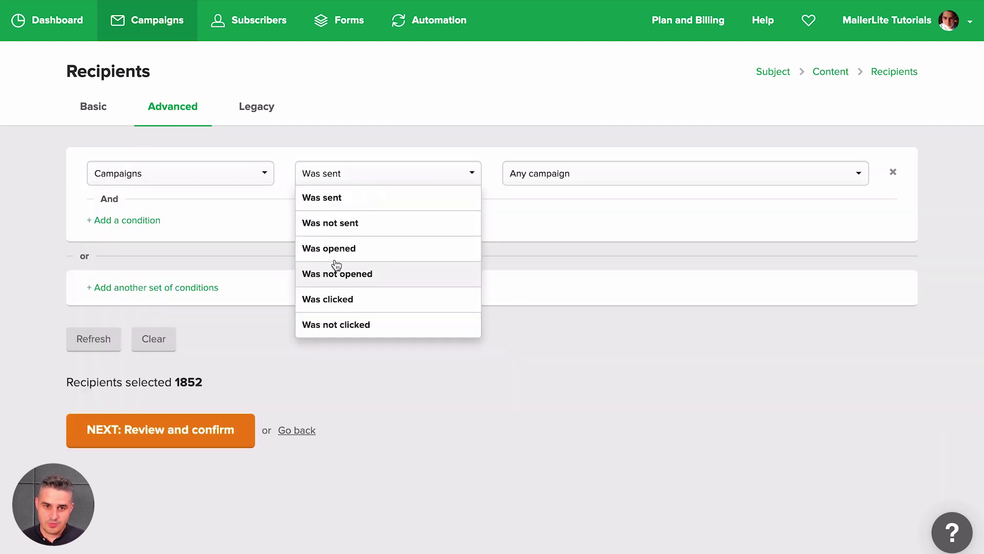
click(331, 275)
click(570, 180)
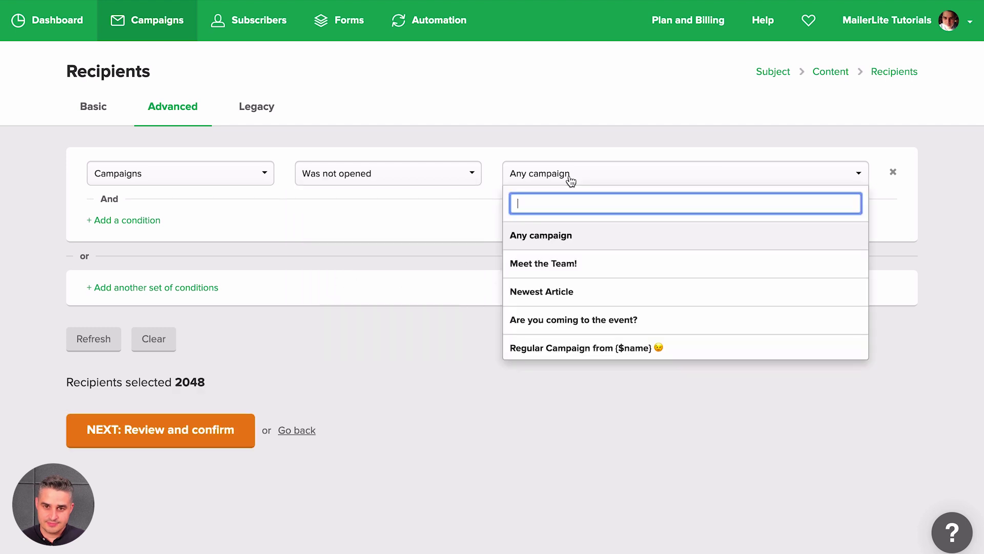
click(535, 265)
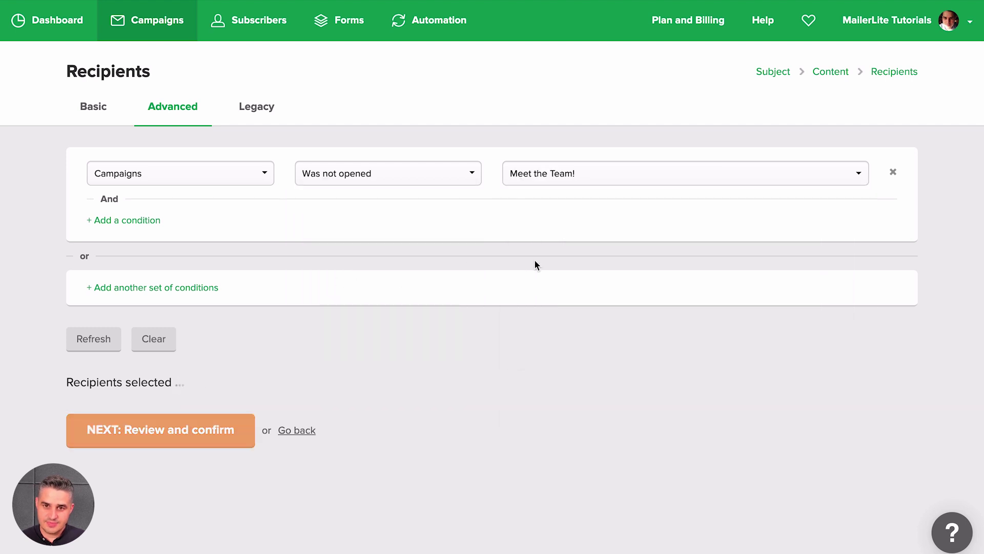
- Add a Groups / Belongs to / Secret Landing Page condition, narrowing recipients to 39
click(147, 219)
click(147, 225)
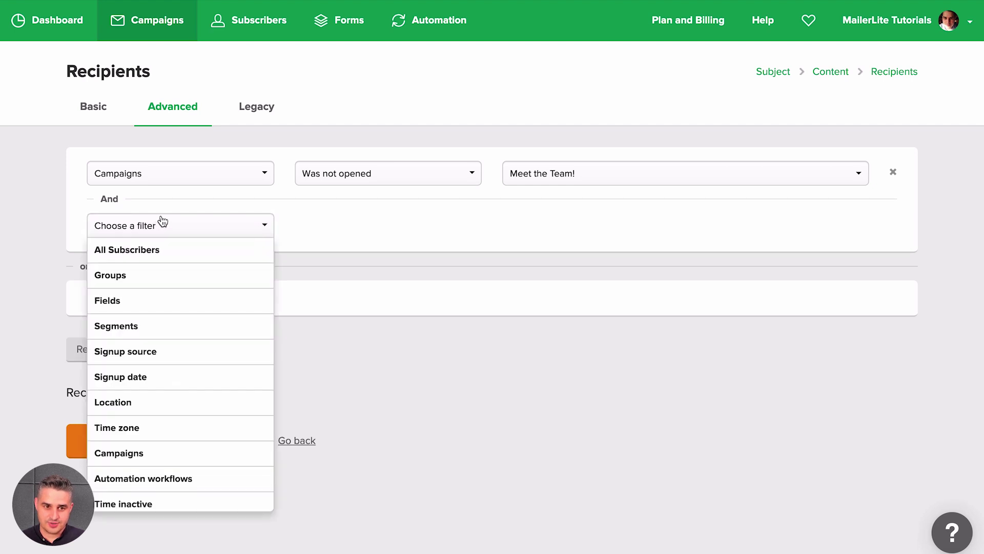
click(126, 279)
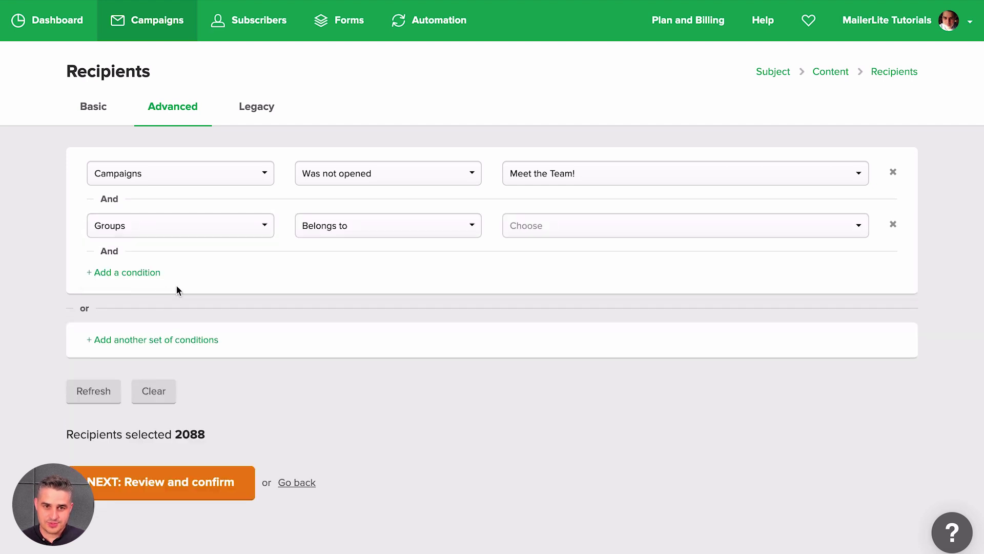
click(545, 232)
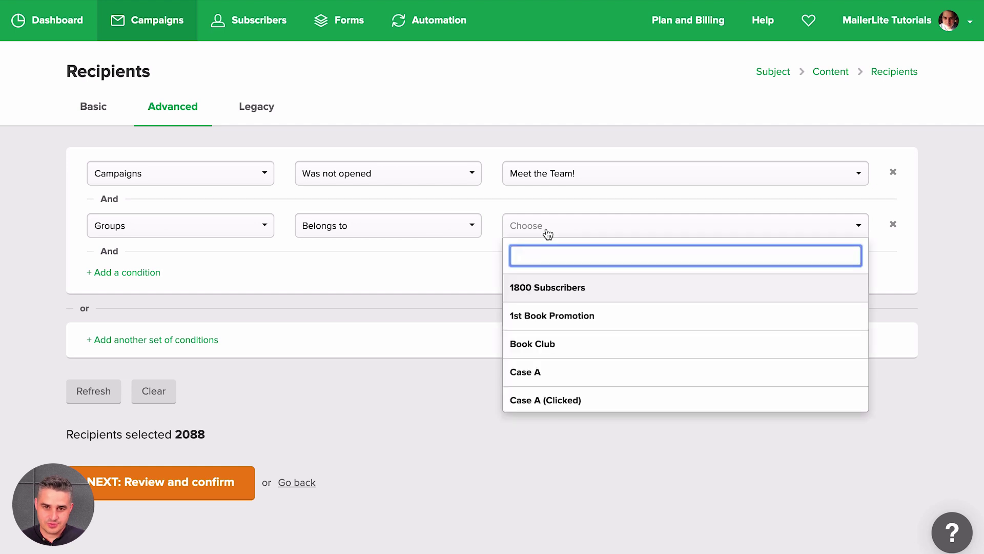
text(sec)
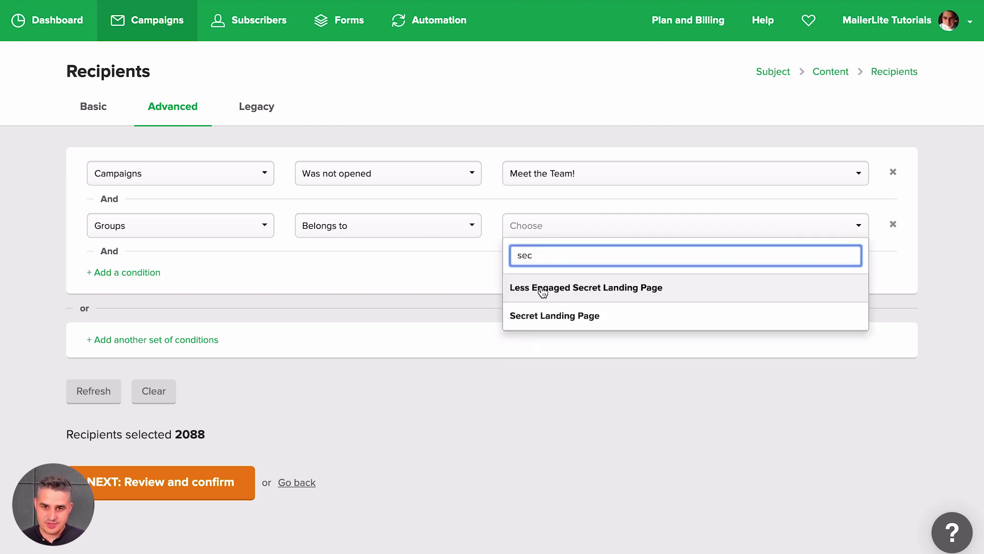
click(542, 317)
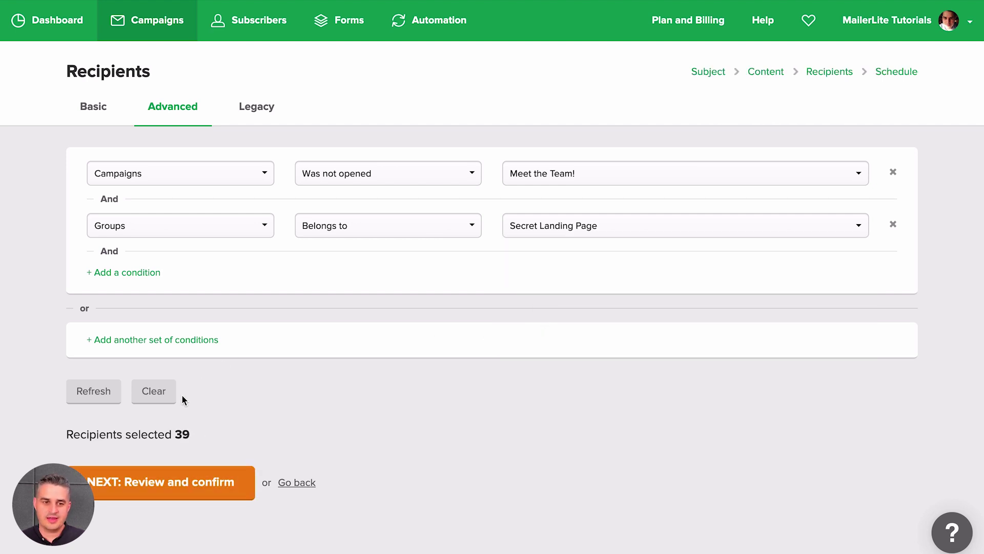
click(144, 478)
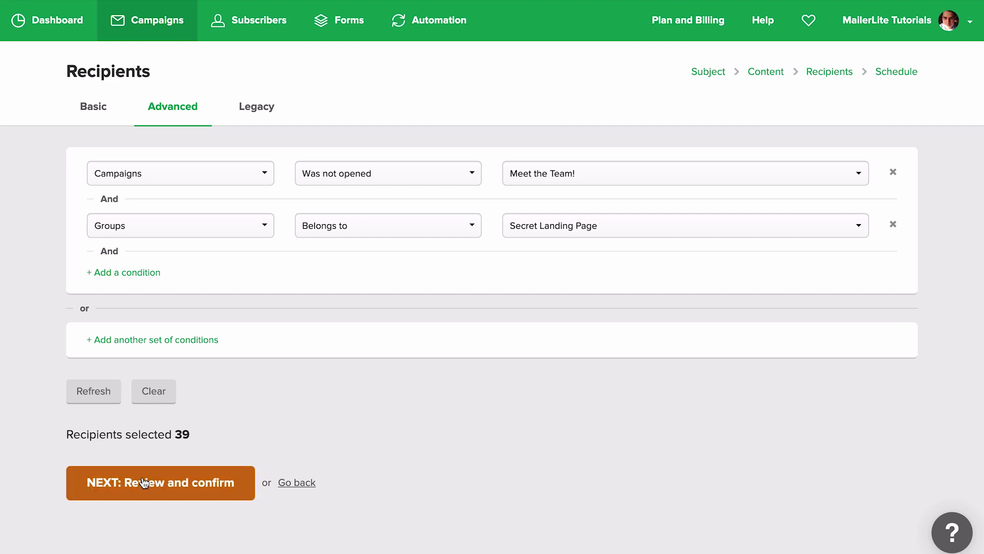
scroll(296, 314, down, 2)
scroll(287, 421, down, 1)
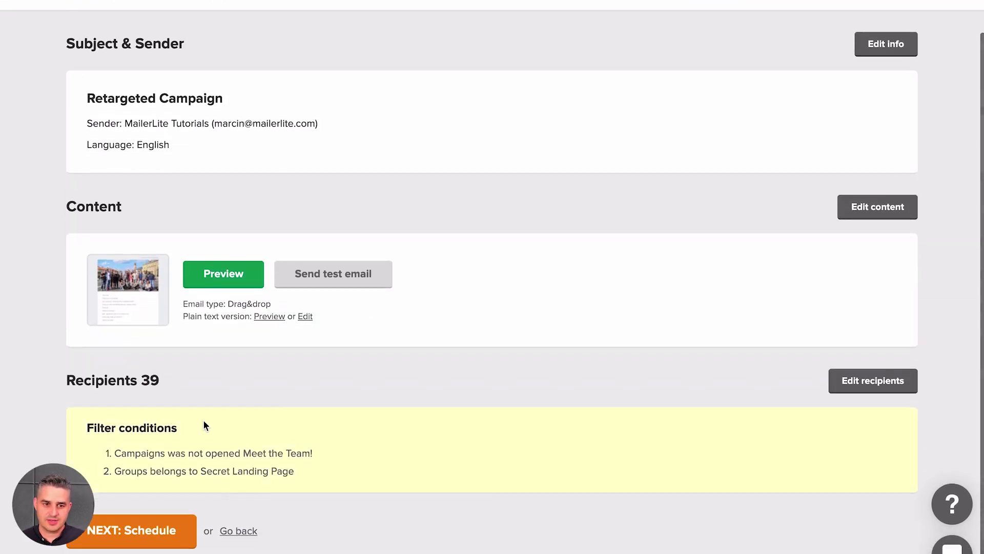
scroll(472, 260, up, 2)
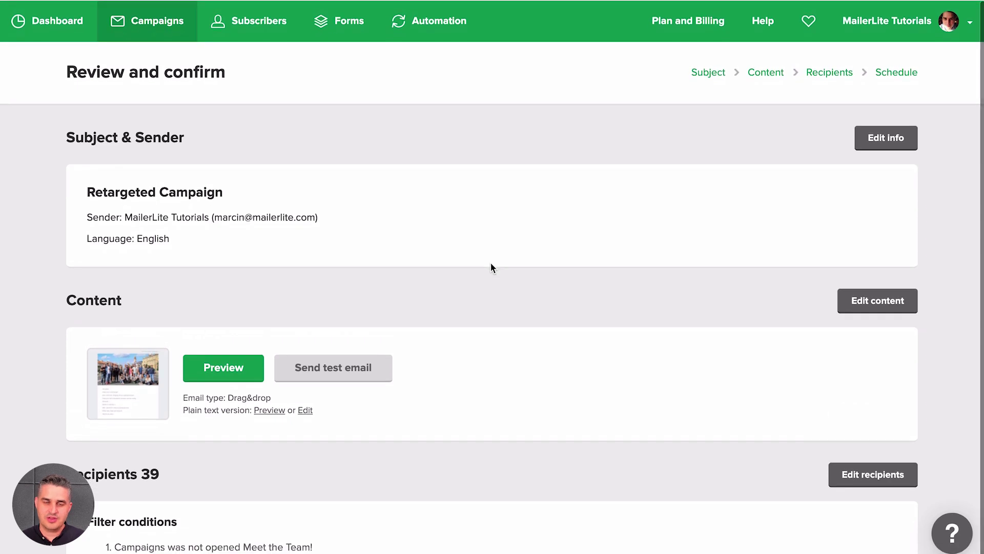